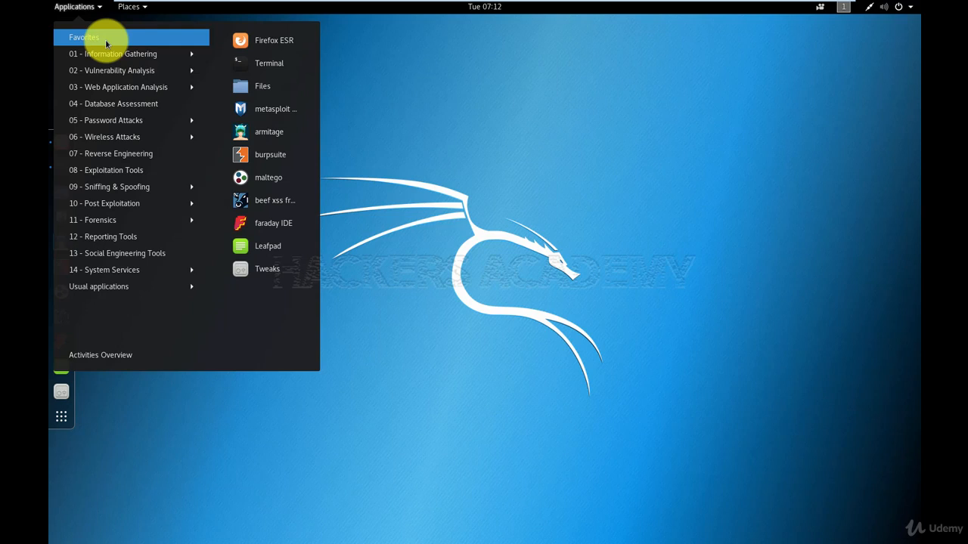
Open a new terminal session and launch Zenmap with the command zenmap.
mouse_move(113, 56)
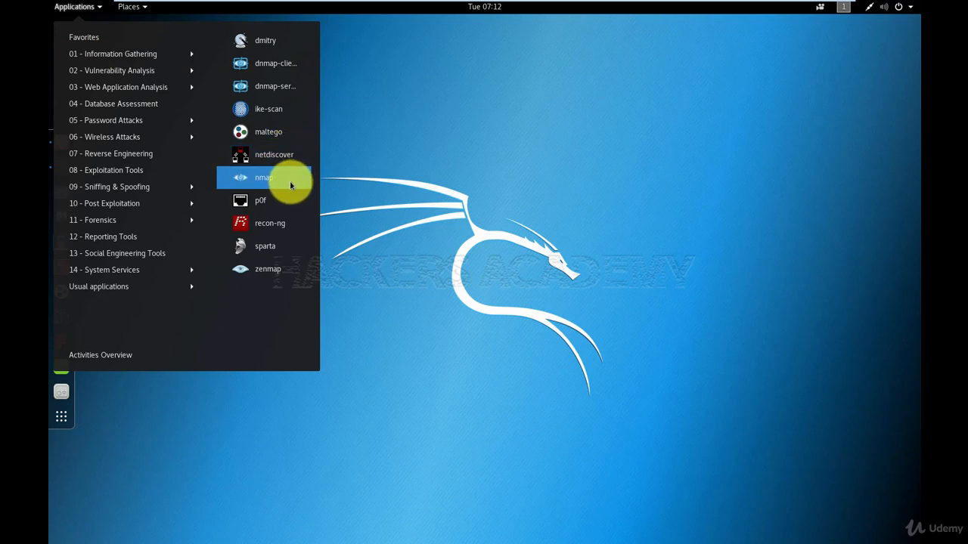
click(265, 272)
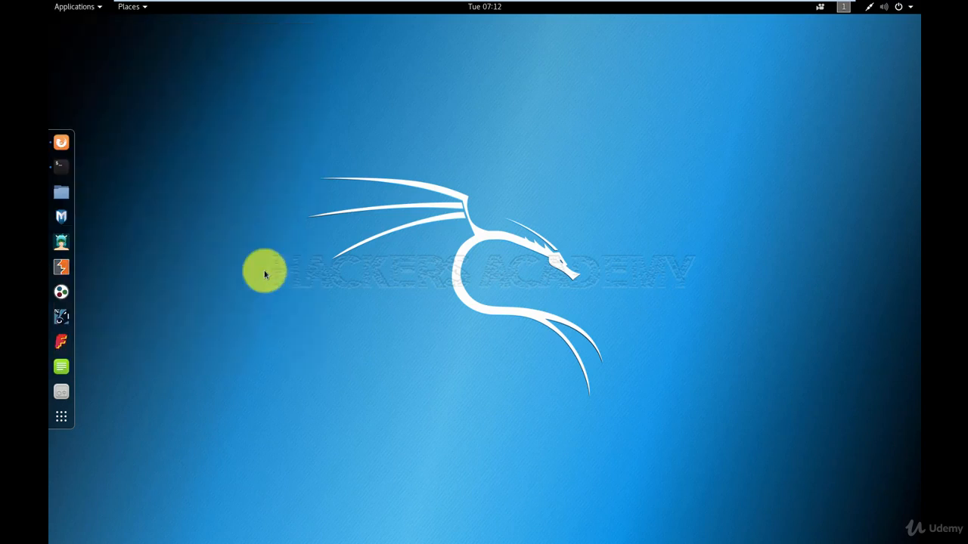
click(72, 166)
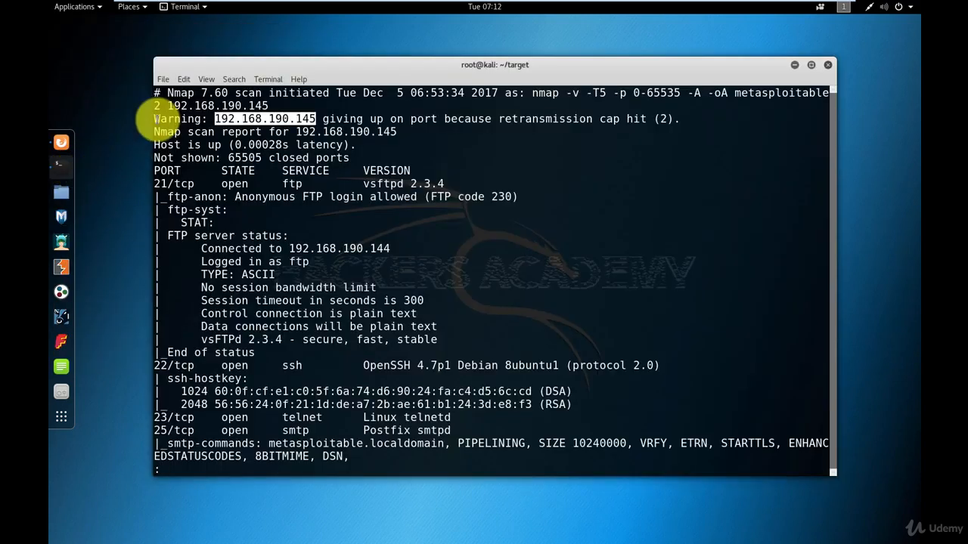
click(163, 79)
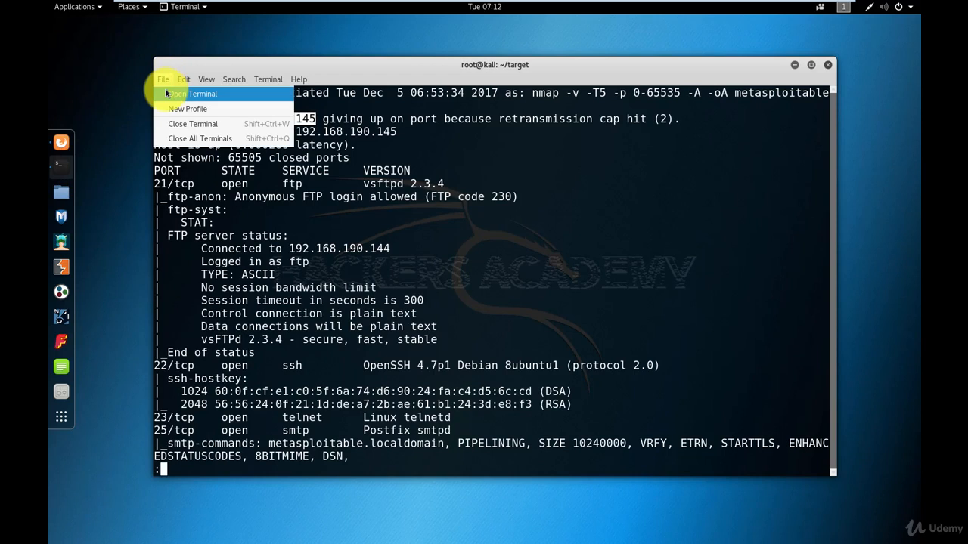
click(165, 93)
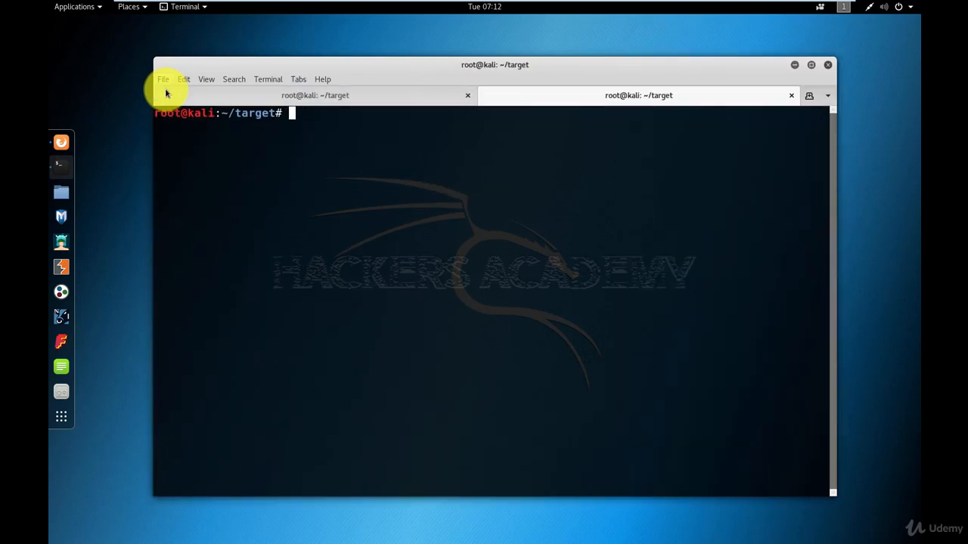
text(zenmap)
key(Return)
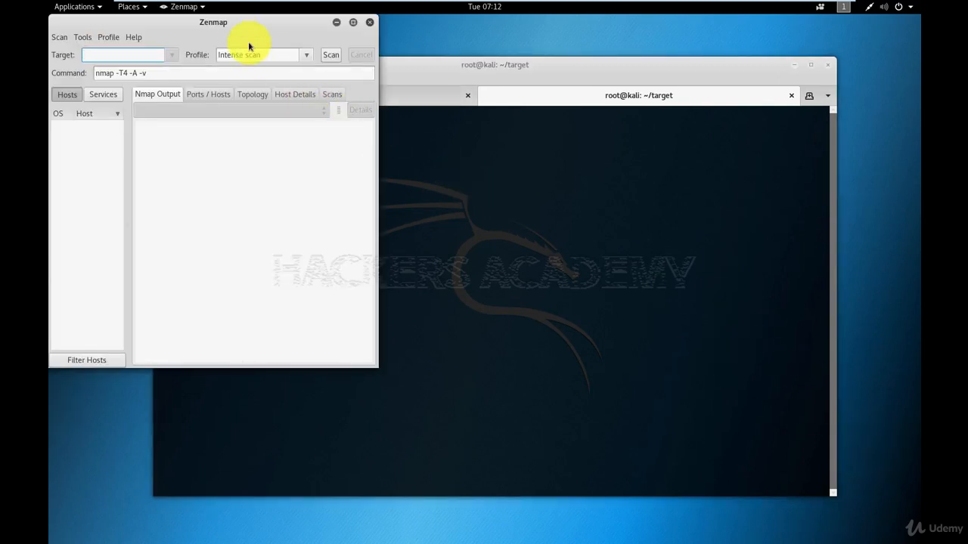
Move and enlarge the Zenmap window over the terminal and enter 192.168.190.145 as the scan target.
drag(236, 25, 385, 65)
drag(530, 406, 829, 509)
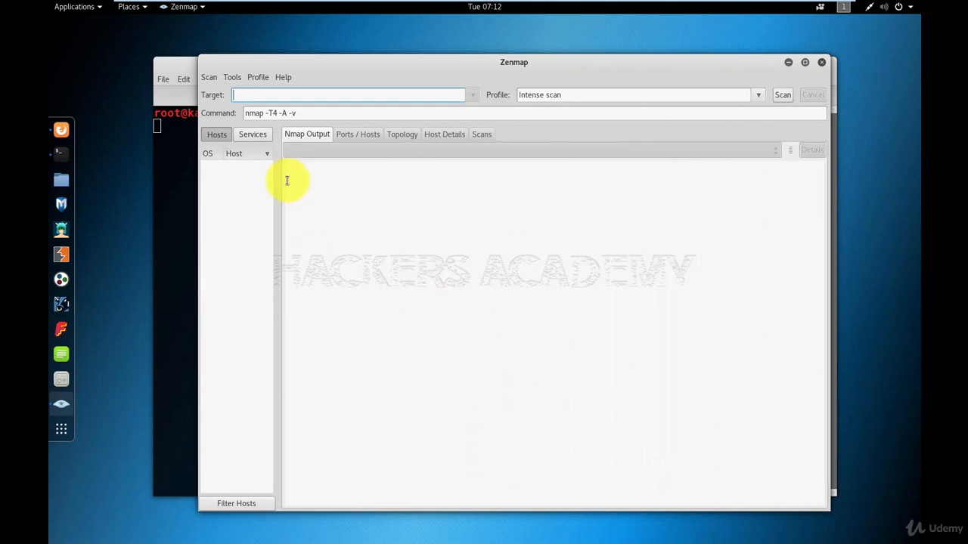
text(192.168.190.145)
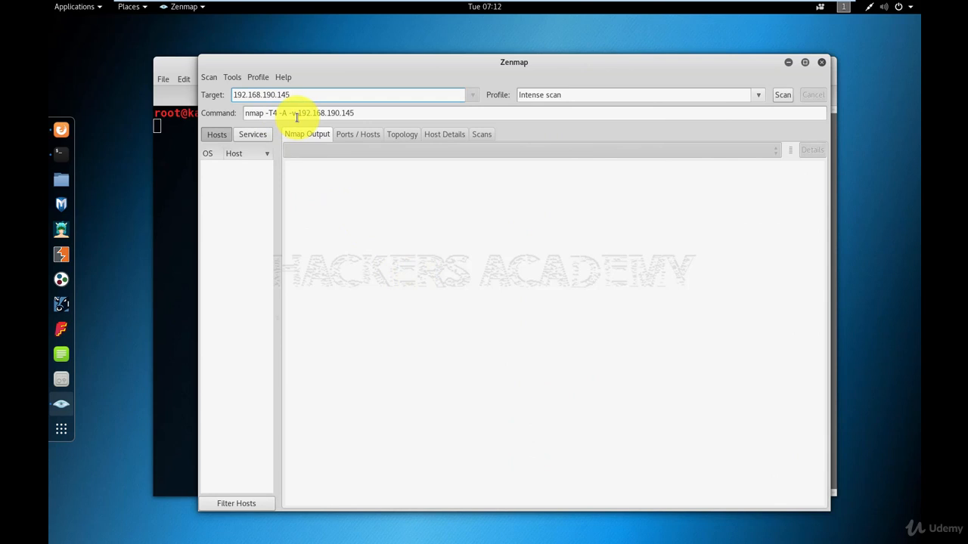
Choose the profile "Intense scan, all TCP ports" and remove the -p 1-65535 option from its command.
click(759, 96)
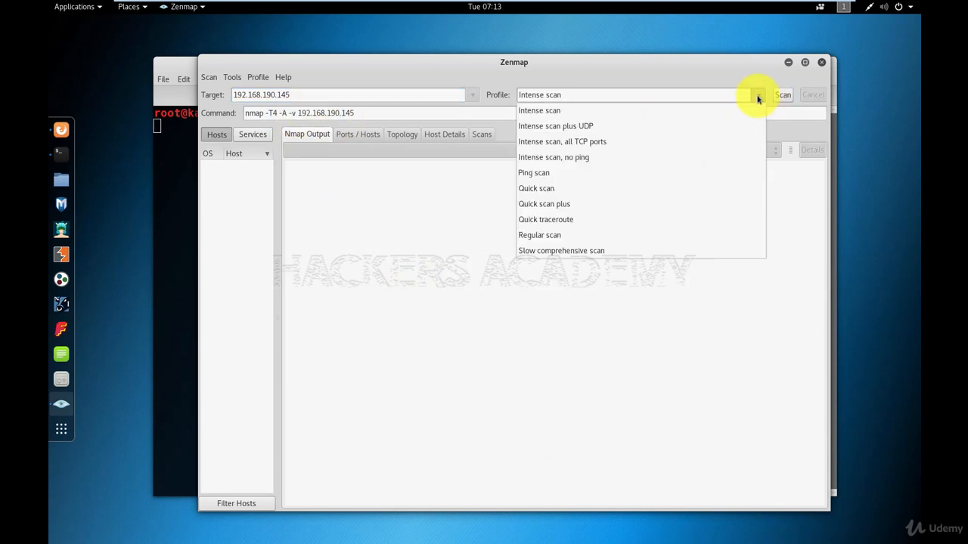
click(587, 143)
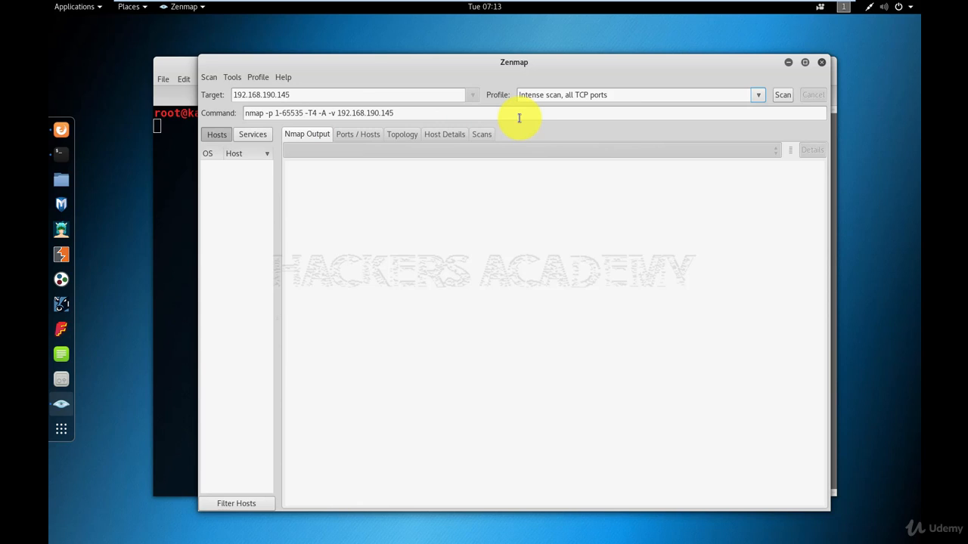
click(754, 96)
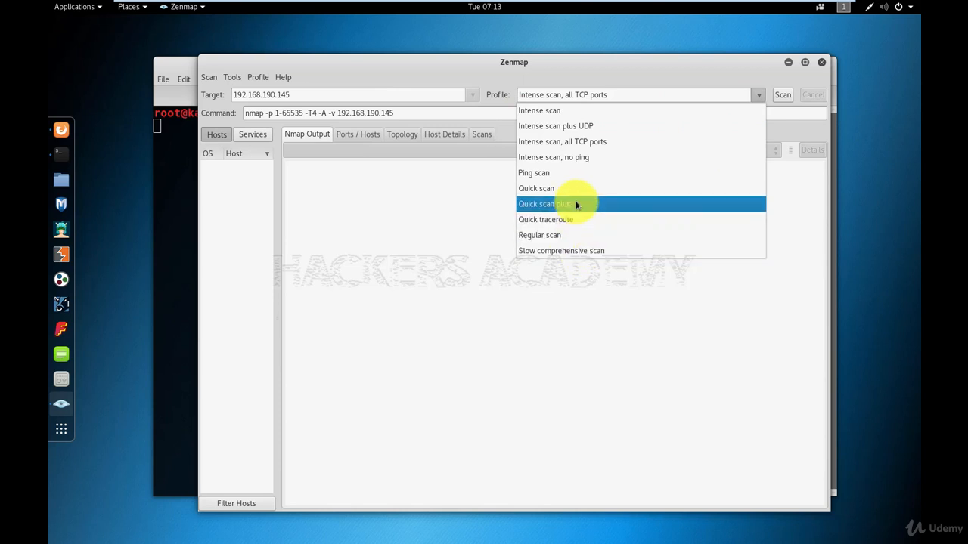
click(398, 261)
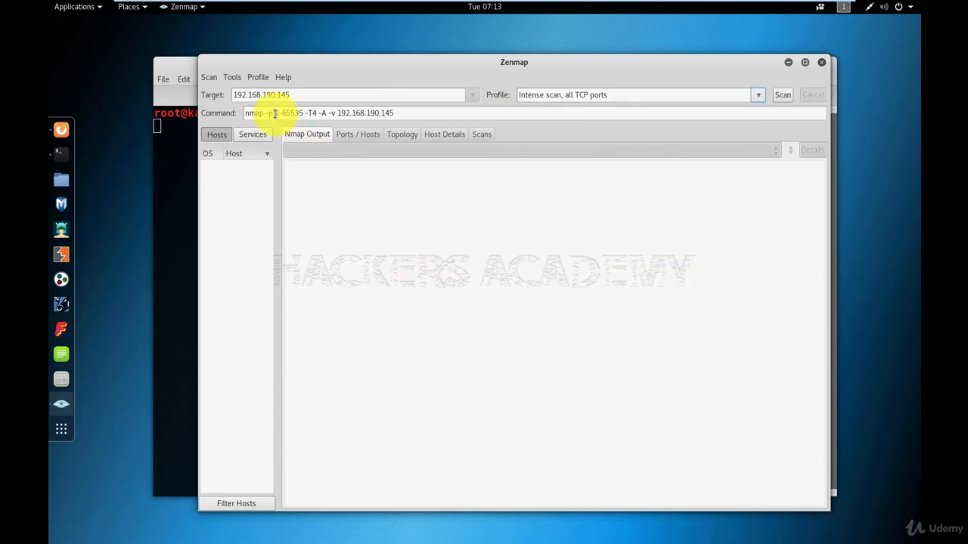
drag(267, 113, 306, 114)
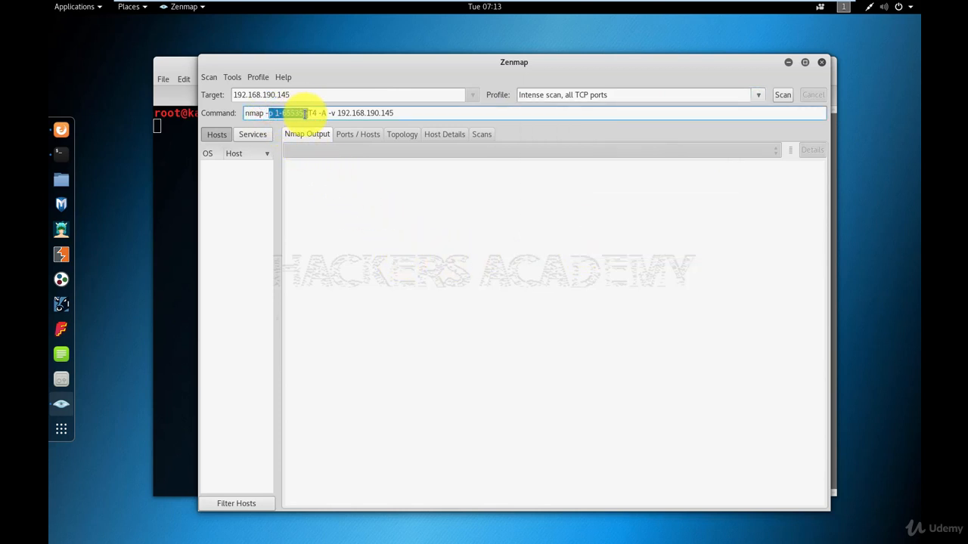
key(BackSpace)
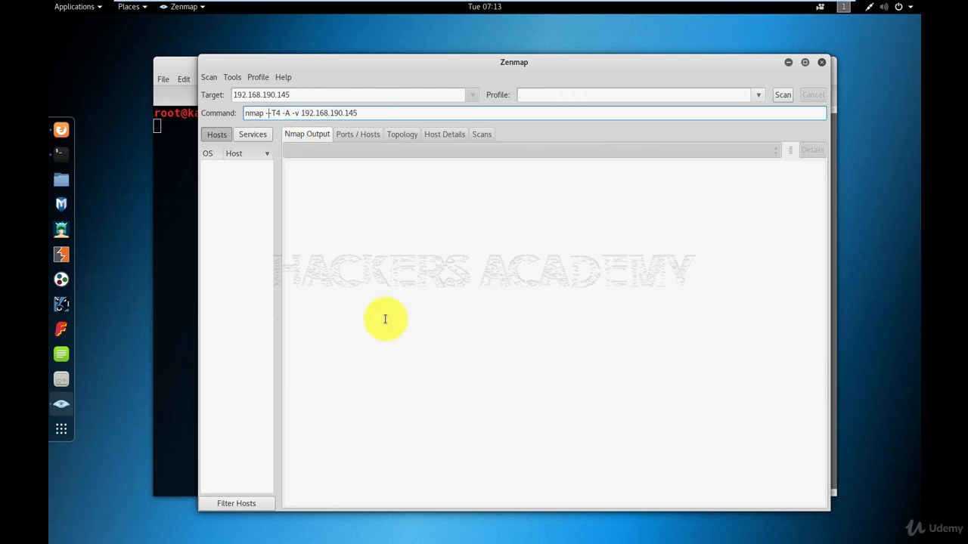
key(BackSpace)
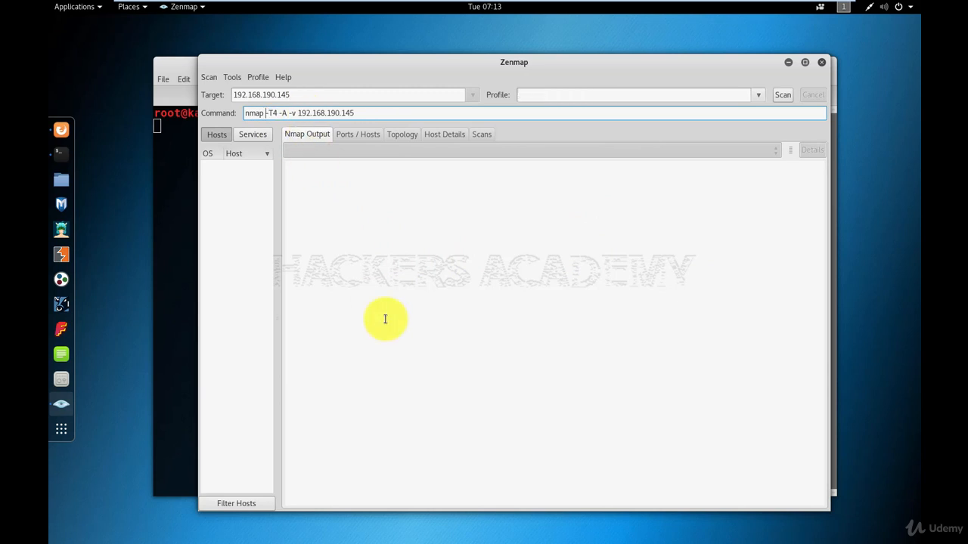
Run the scan with nmap -T4 -A -v 192.168.190.145 and review its output.
click(780, 95)
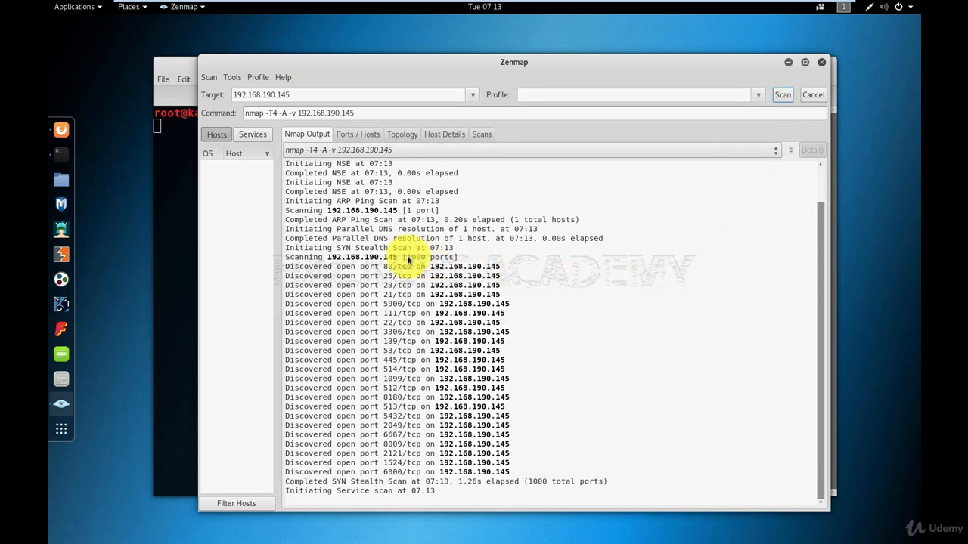
drag(408, 260, 456, 258)
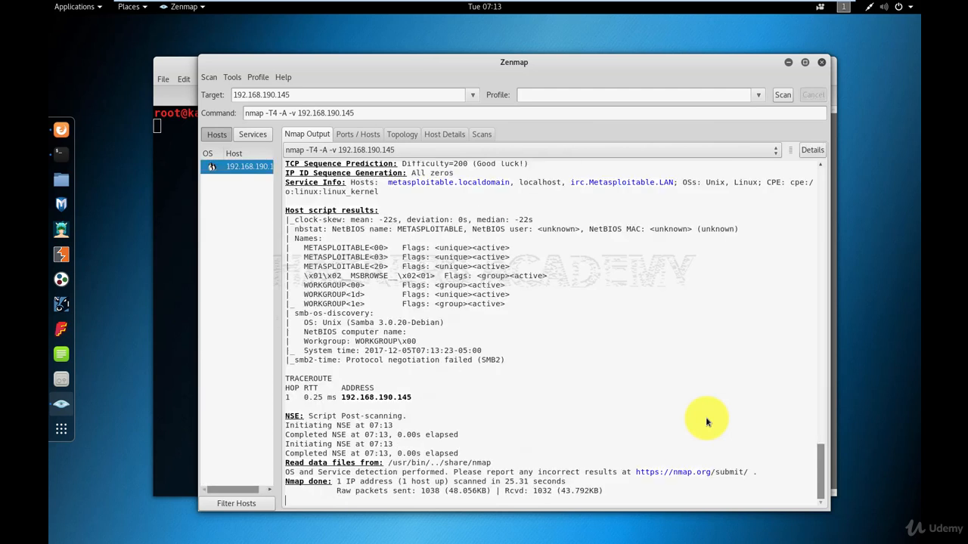
scroll(628, 423, up, 5)
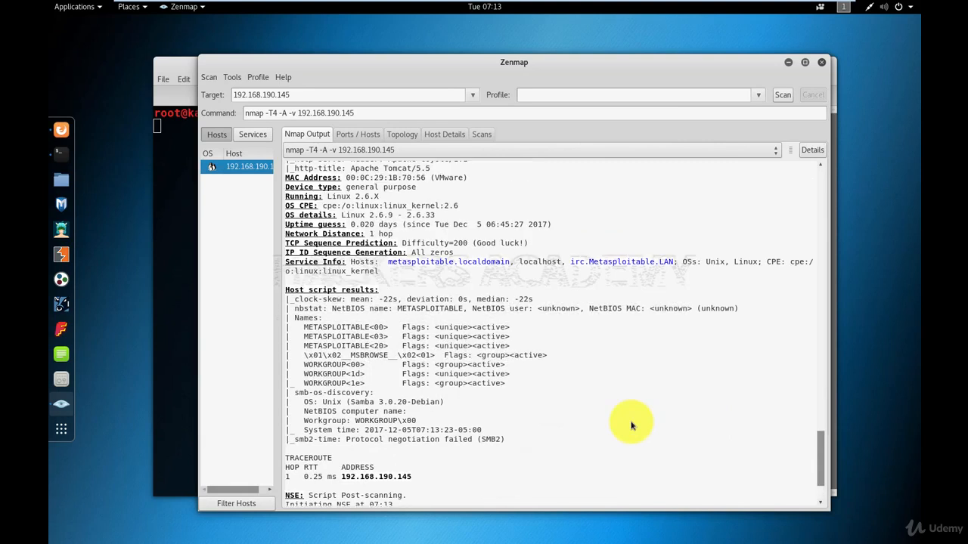
scroll(632, 427, up, 1)
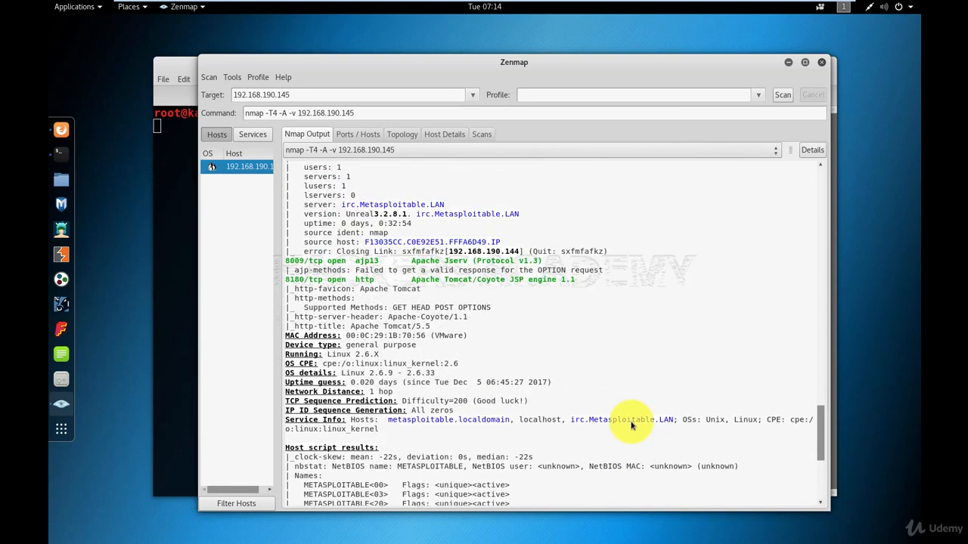
scroll(631, 427, up, 10)
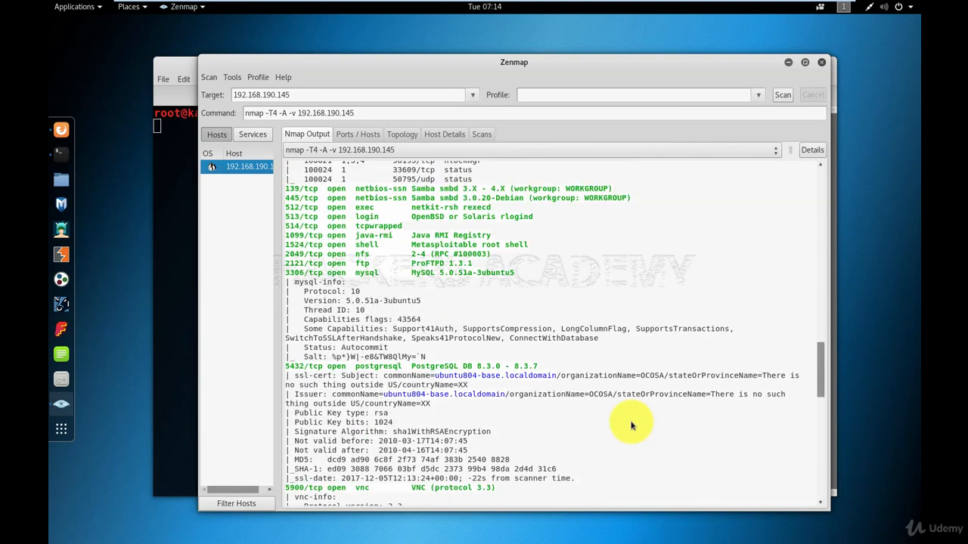
scroll(631, 426, up, 1)
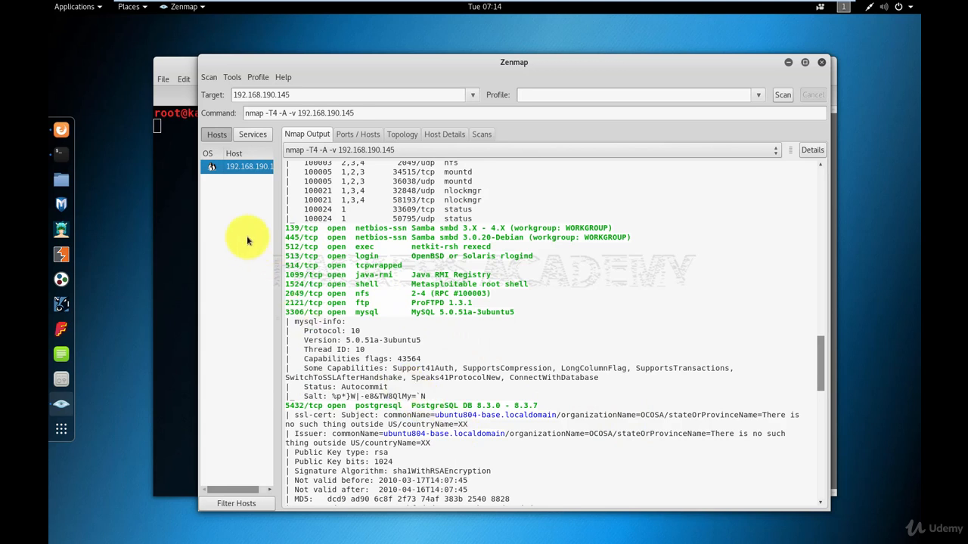
Sort the host list by operating system and examine the host's ports list, selecting the entries for ports 21, 22 and 23.
click(231, 157)
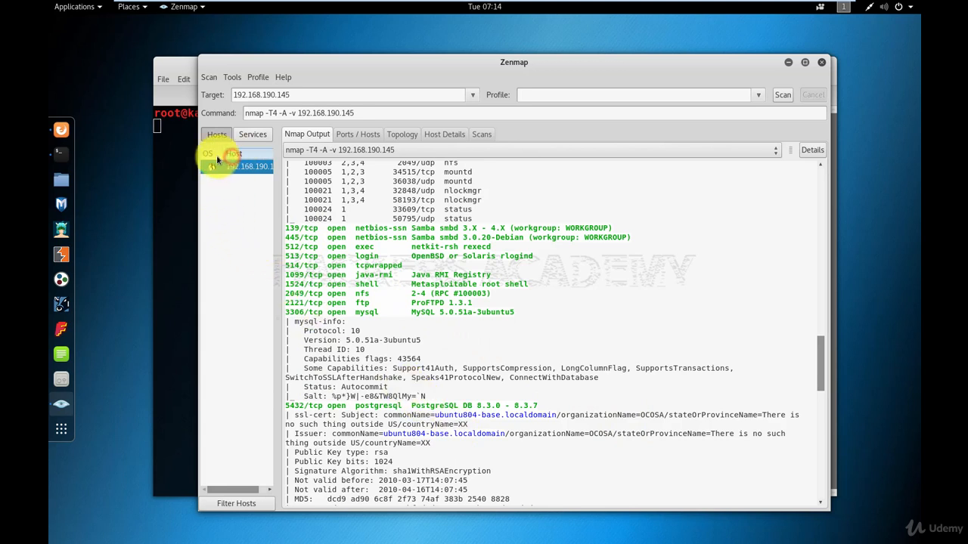
click(217, 157)
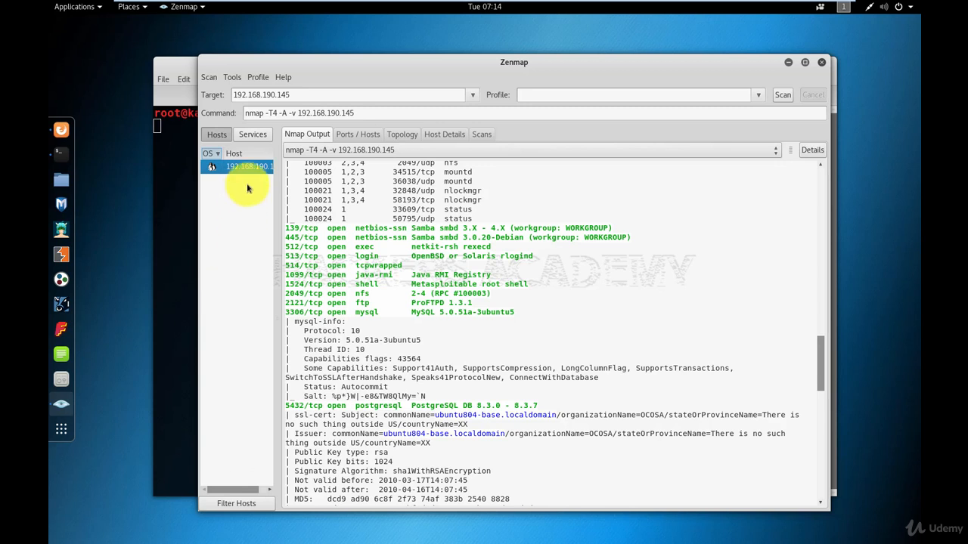
click(347, 135)
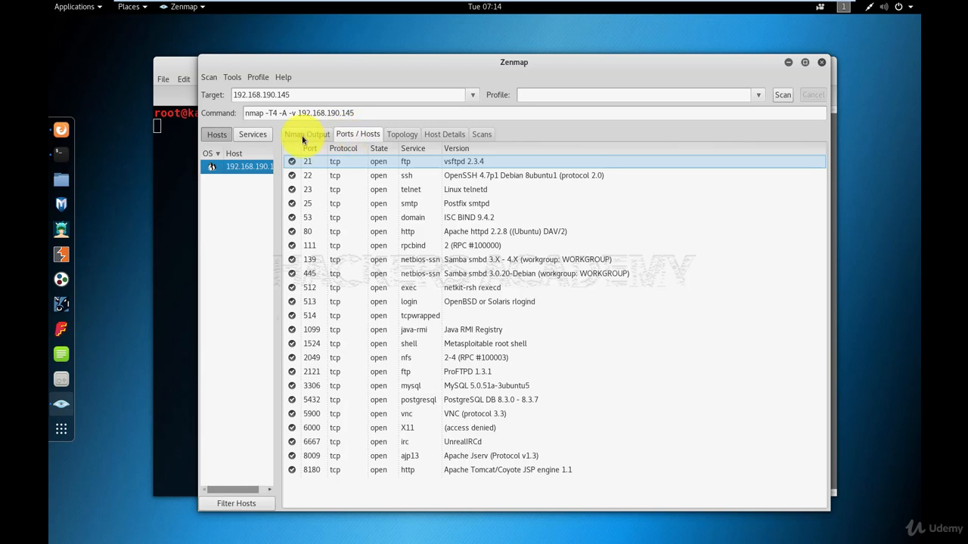
click(293, 163)
click(291, 178)
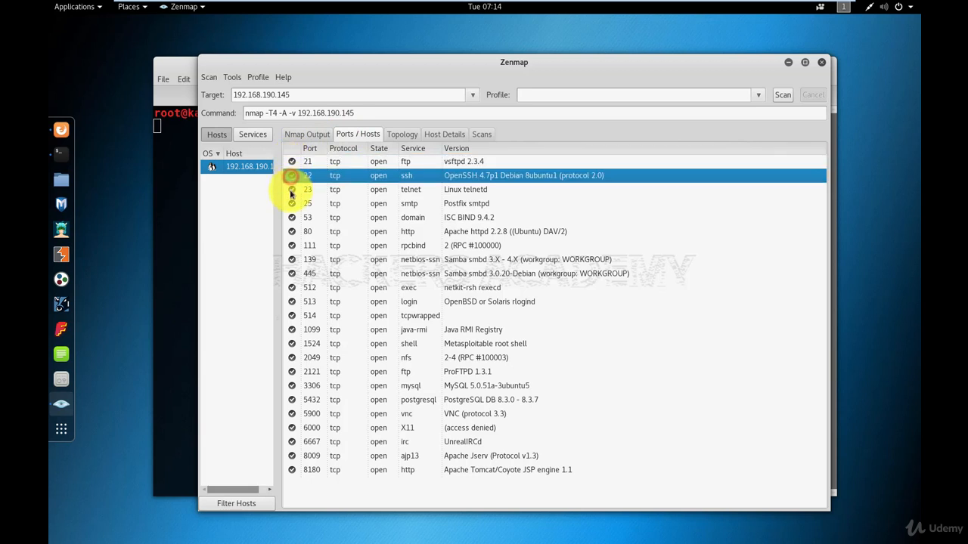
click(291, 189)
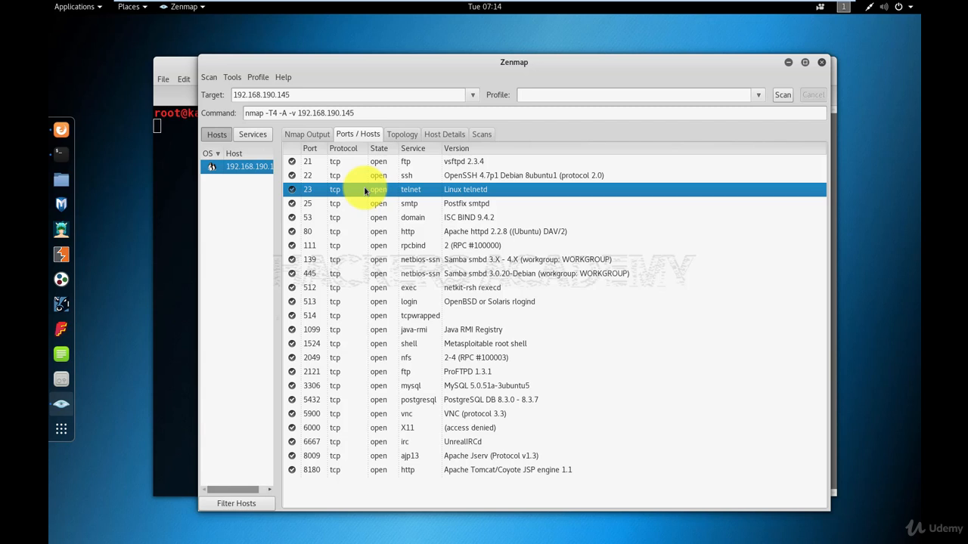
Examine the network topology, the host details including the ports used, and the list of scans.
click(406, 135)
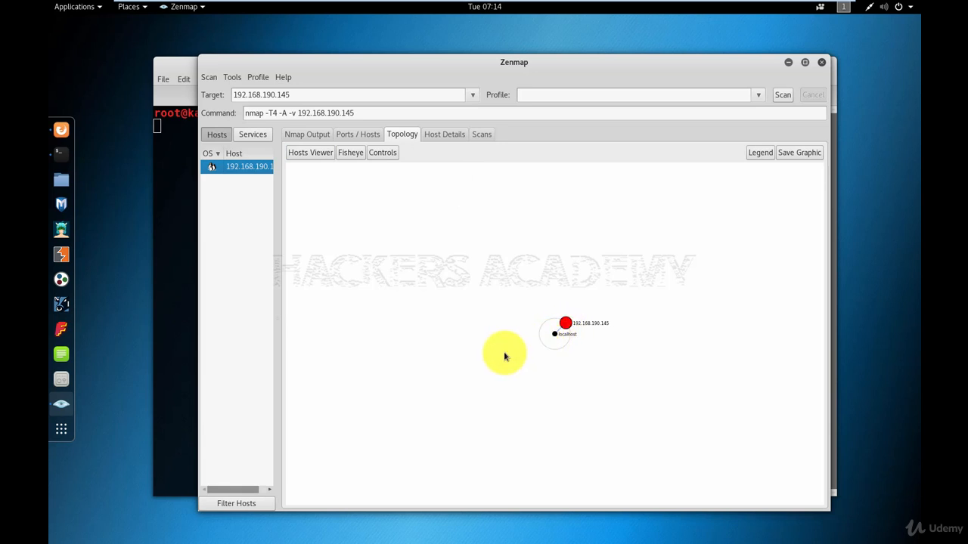
click(445, 136)
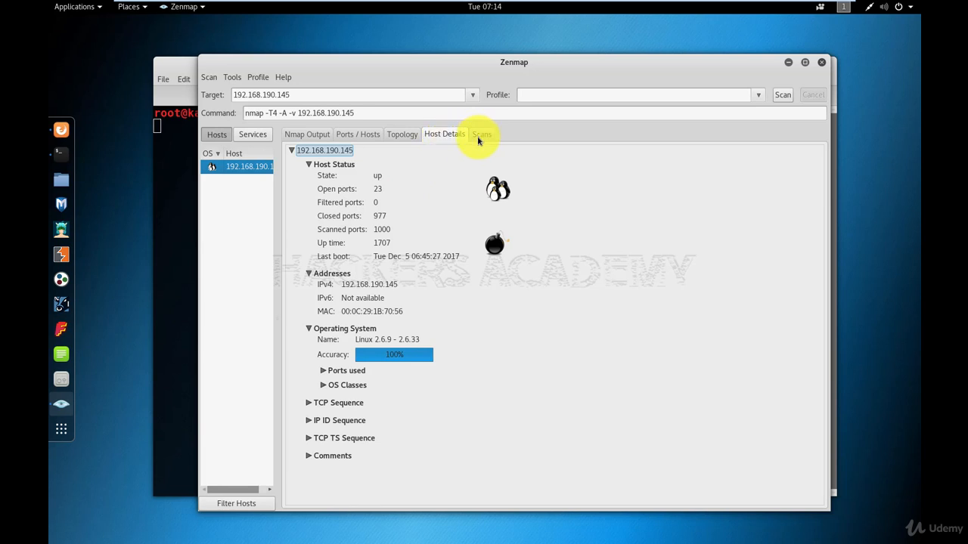
click(323, 370)
click(322, 371)
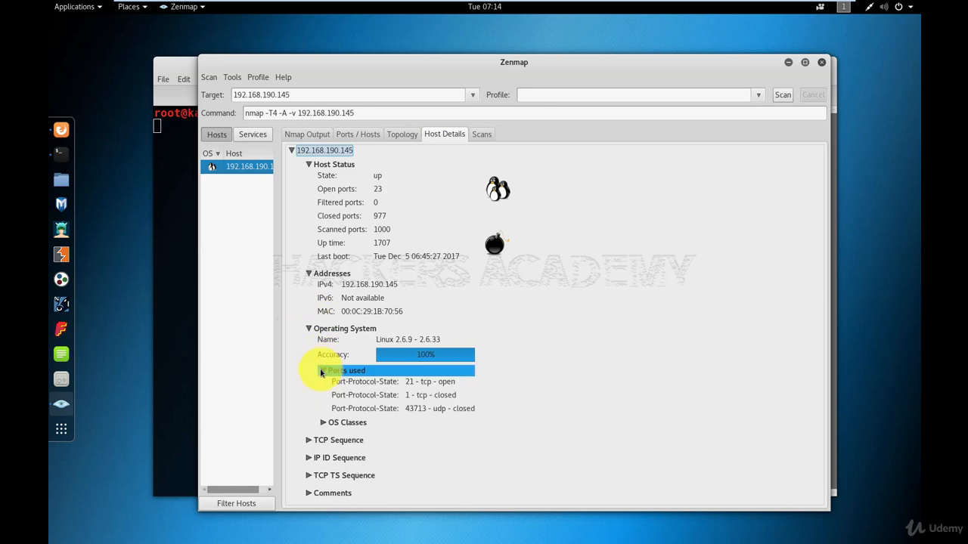
click(322, 371)
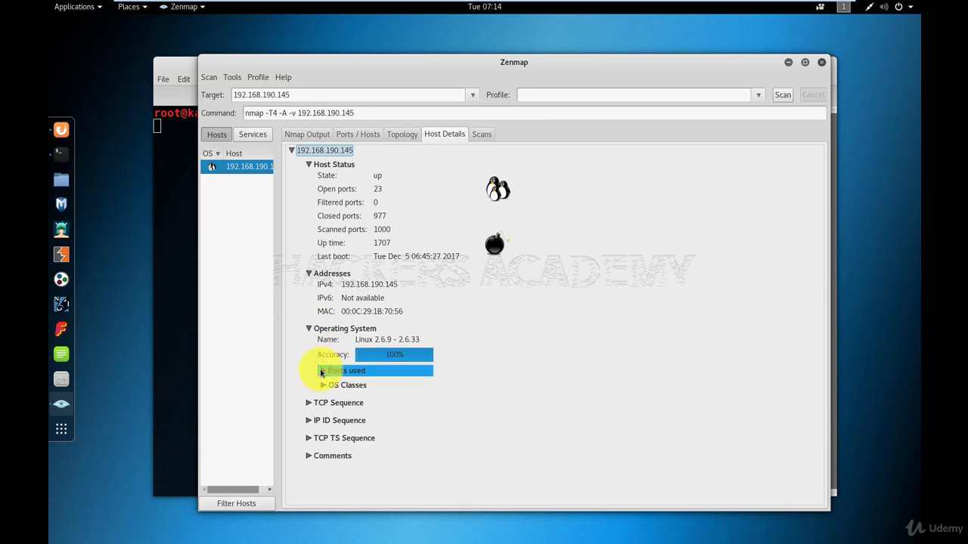
click(340, 331)
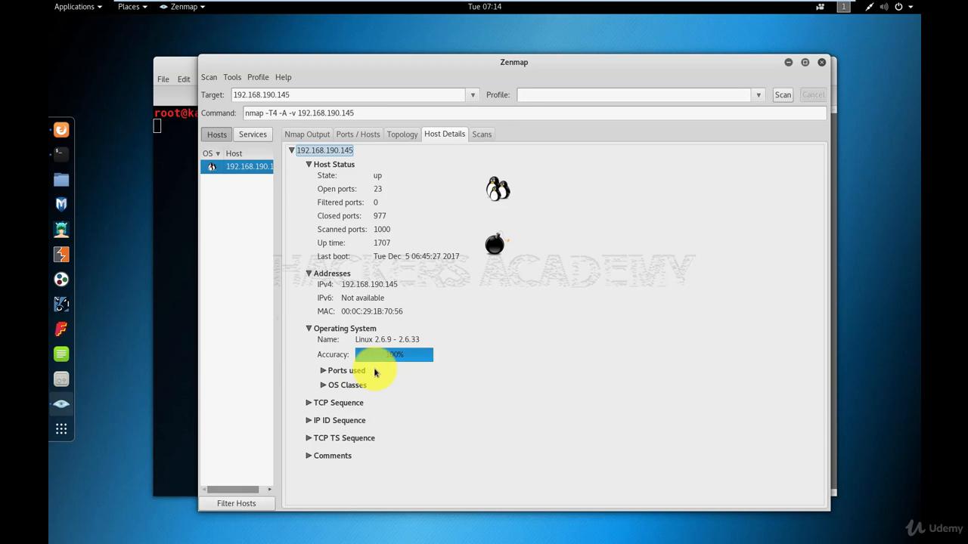
click(482, 134)
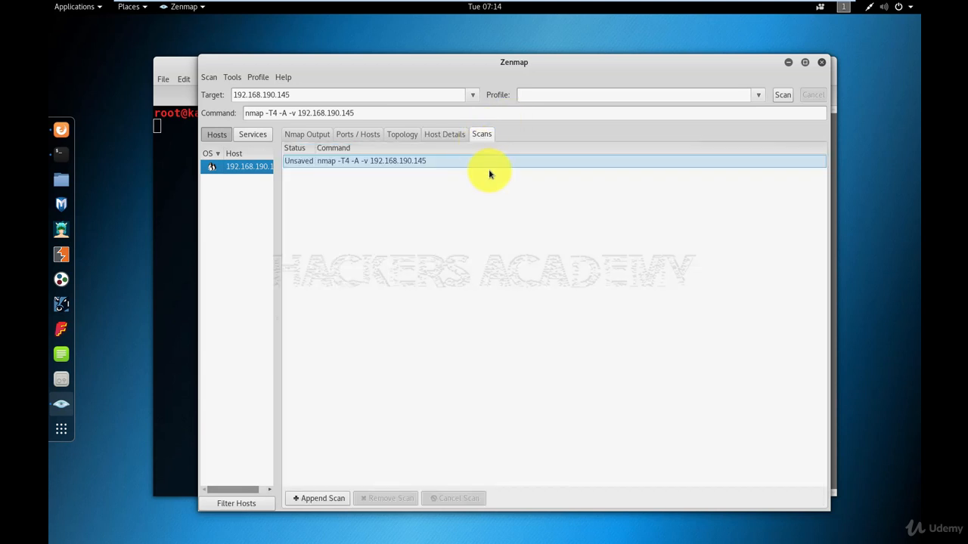
Return to the Nmap output and start saving the scan.
click(318, 136)
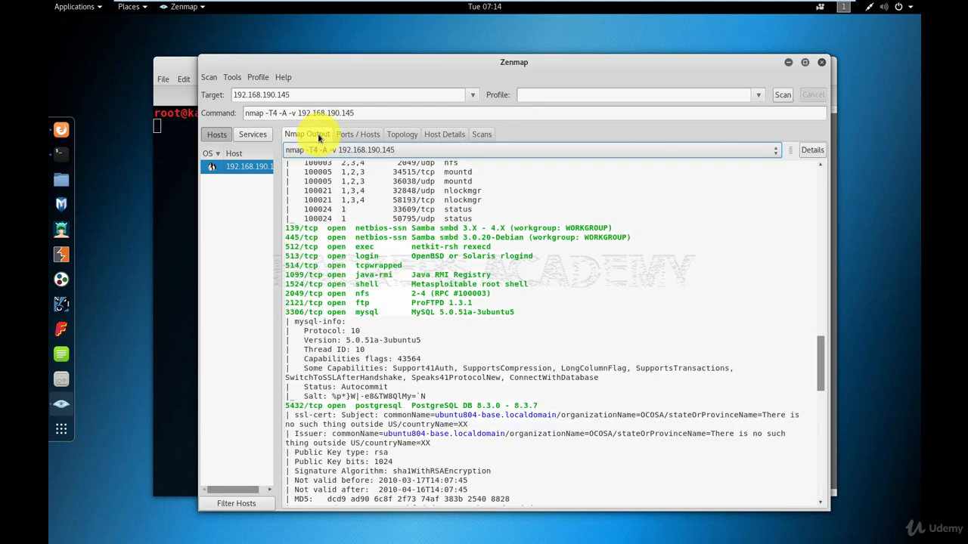
click(212, 78)
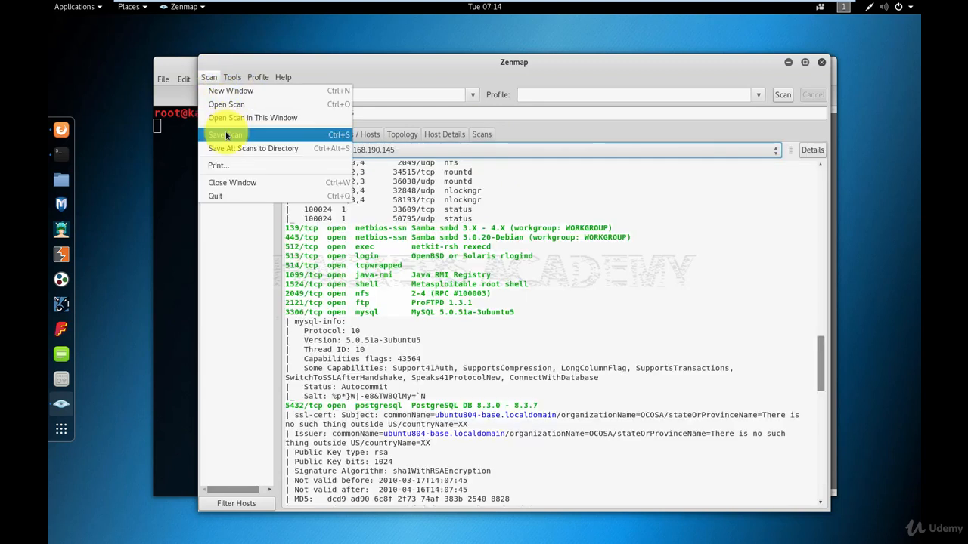